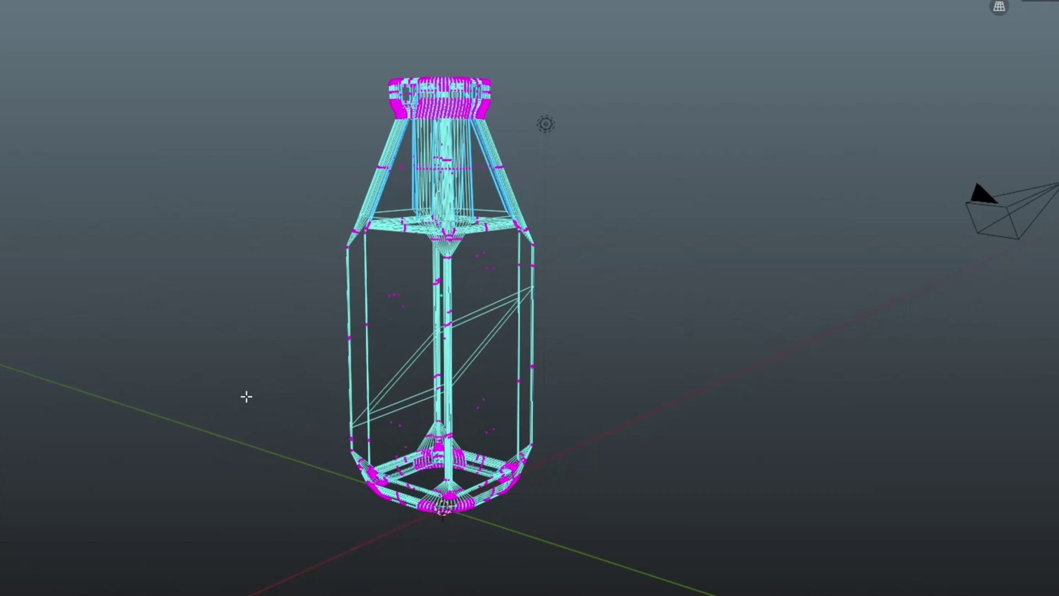
Select the whole first bottle and draw a diagonal bisect line across it
key(a)
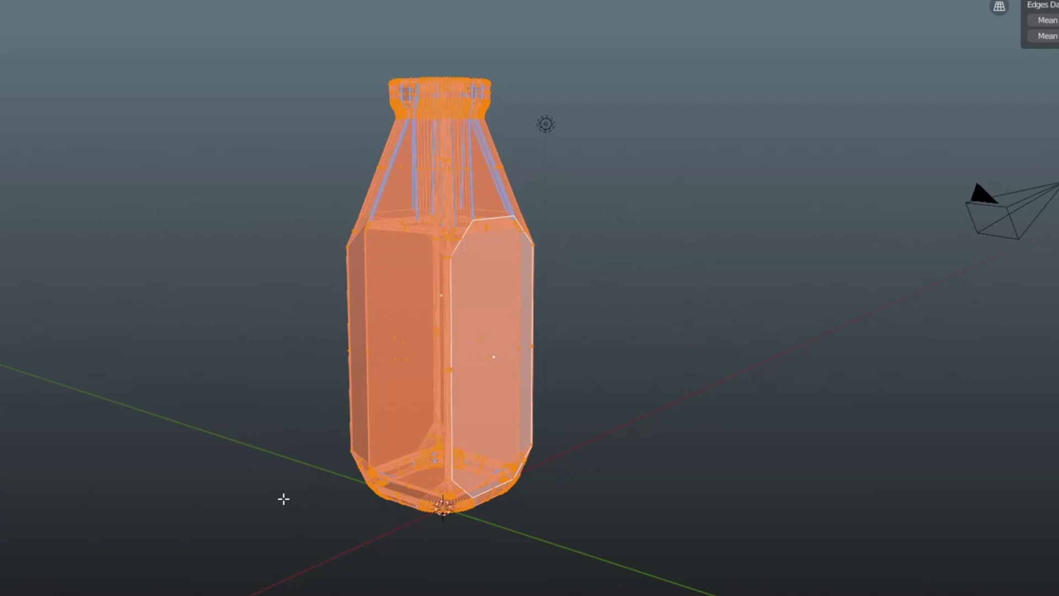
drag(327, 453, 484, 341)
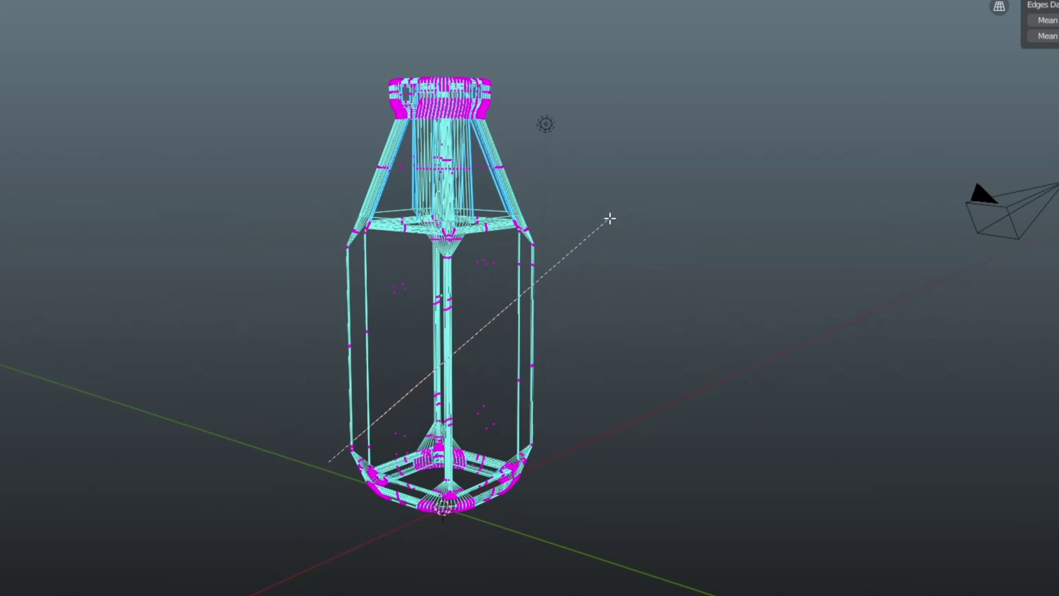
mouse_move(386, 386)
middle_down()
mouse_move(360, 420)
mouse_move(367, 381)
mouse_move(381, 380)
middle_up()
click(246, 533)
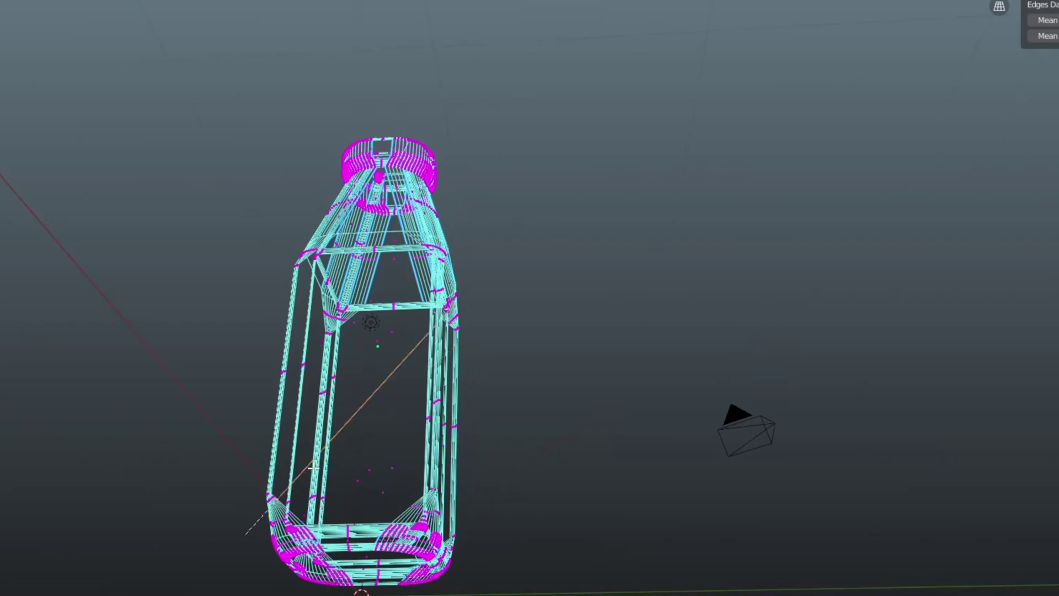
middle_drag(381, 381, 364, 455)
Scale the bottle's bottom ring to zero to merge it, then leave Edit Mode
key(s)
key(0)
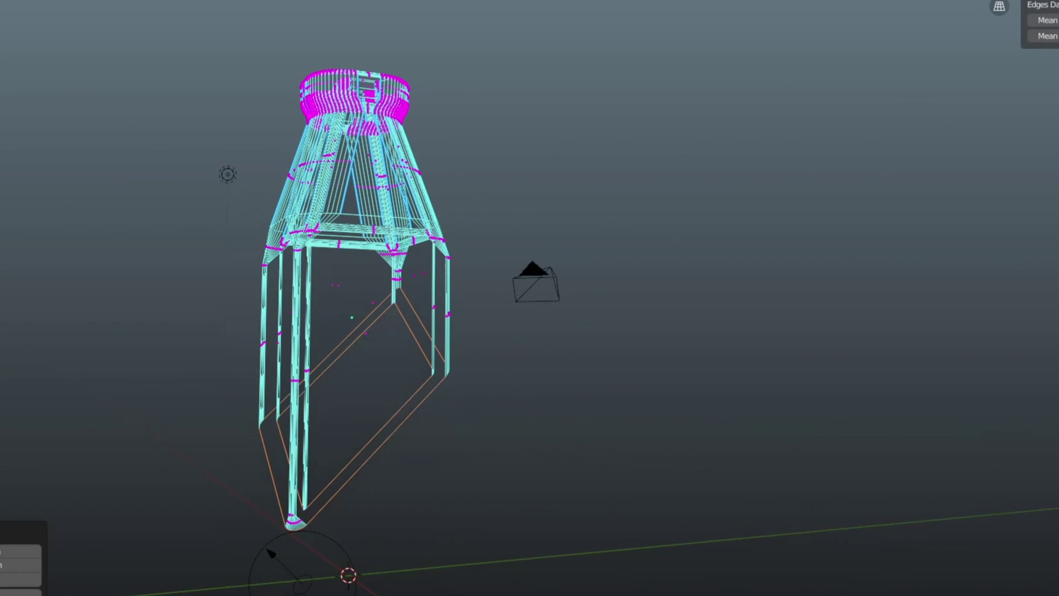
key(Tab)
key(Tab)
middle_drag(610, 245, 635, 237)
middle_drag(721, 465, 728, 249)
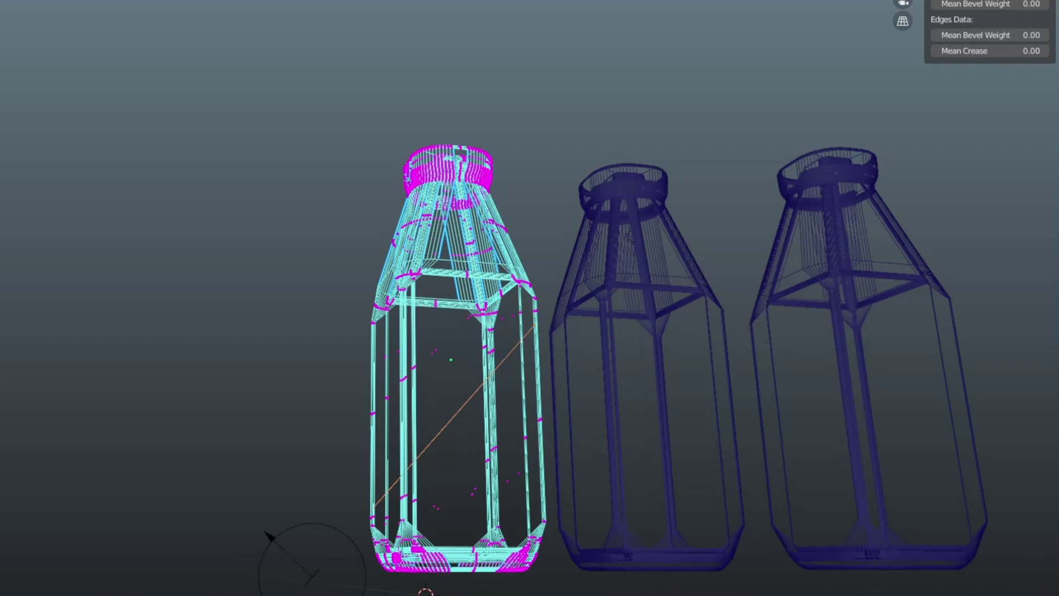
Cut away the first bottle's part below the line and select the middle bottle's mesh
drag(534, 326, 536, 323)
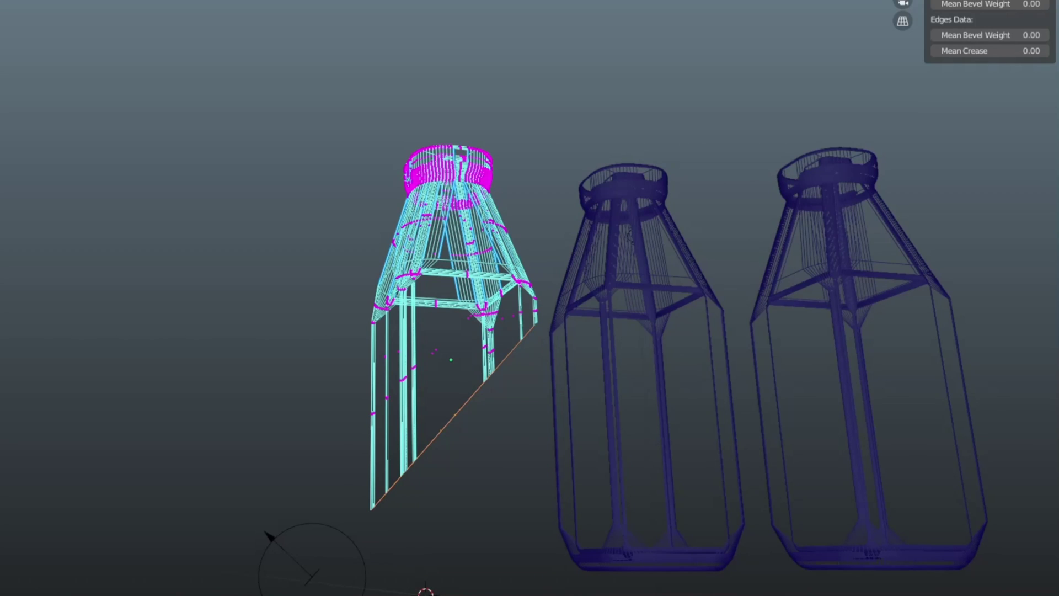
key(Tab)
click(557, 495)
key(Tab)
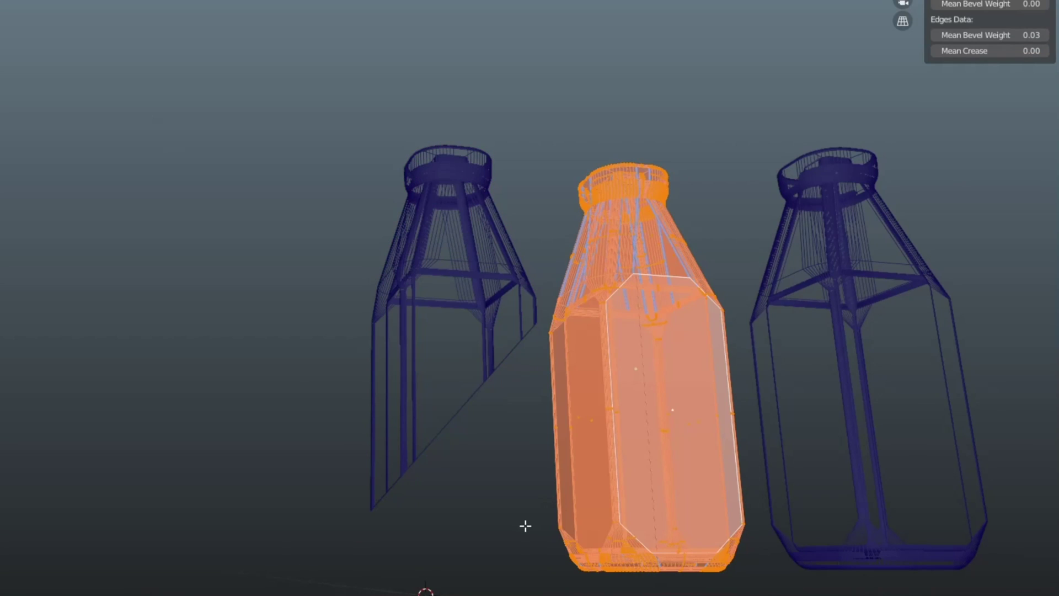
Bisect the middle bottle along the same diagonal and remove its top above the line
drag(527, 529, 756, 300)
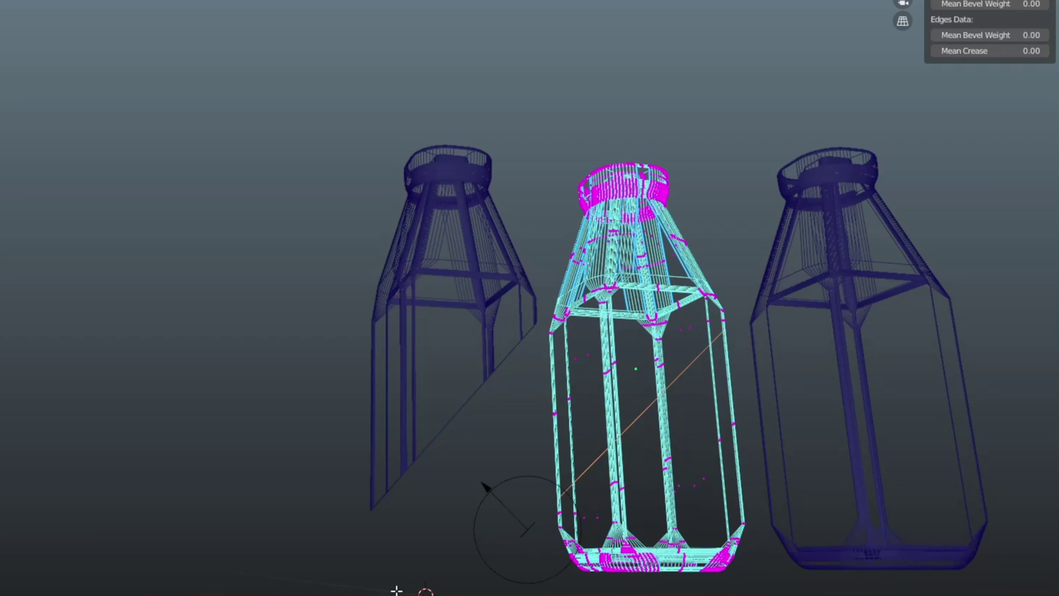
drag(725, 330, 725, 330)
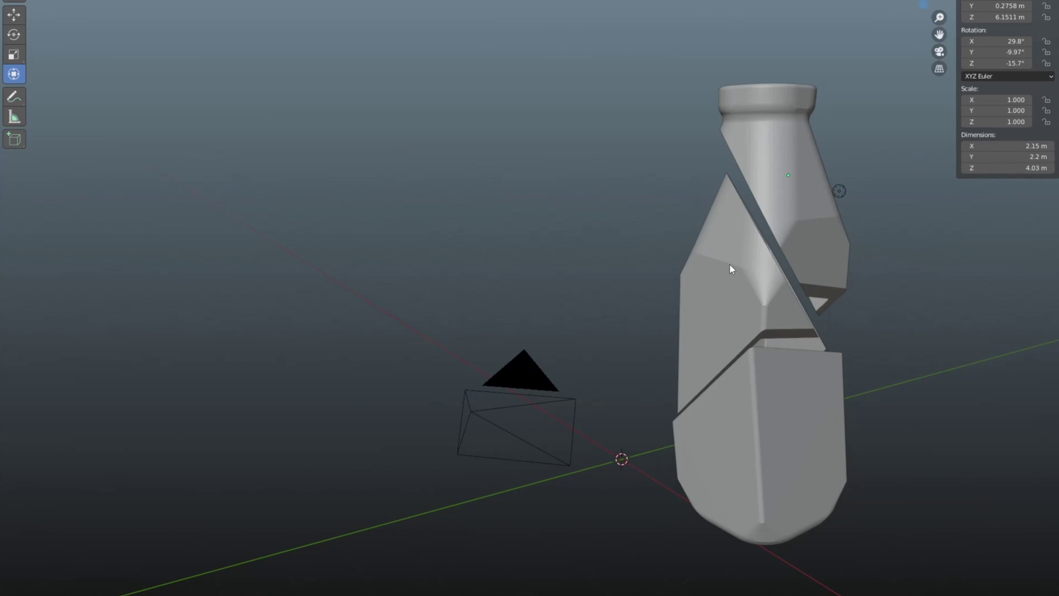
mouse_move(920, 3)
mouse_down()
mouse_move(915, 11)
mouse_move(929, 5)
mouse_up()
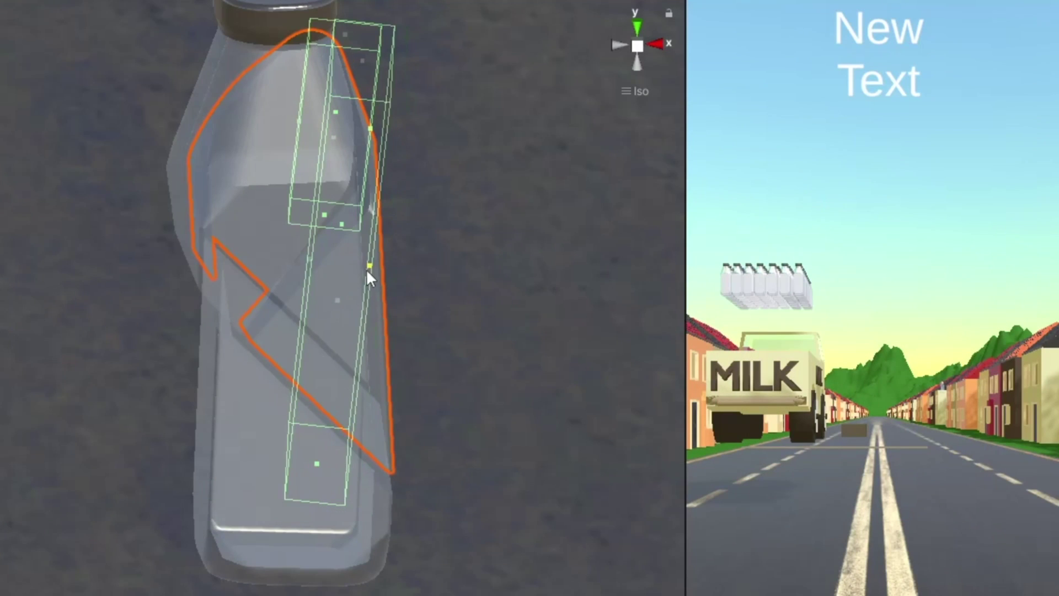
Drag the Box Collider face handles so each collider tightly wraps its bottle piece
drag(368, 267, 160, 263)
drag(230, 309, 280, 315)
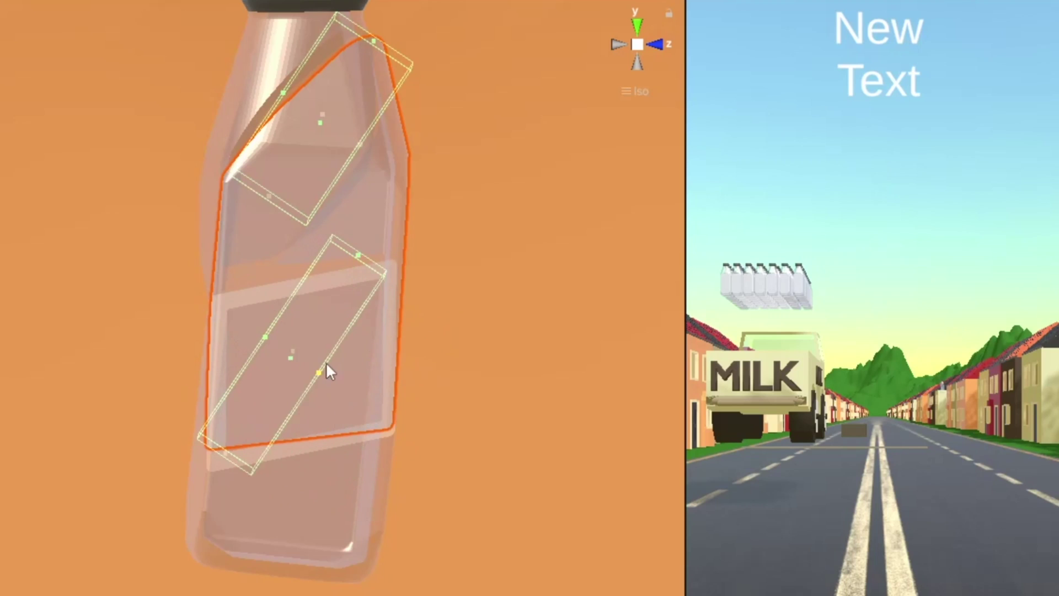
mouse_move(326, 364)
mouse_down()
mouse_move(357, 368)
mouse_move(325, 375)
mouse_up()
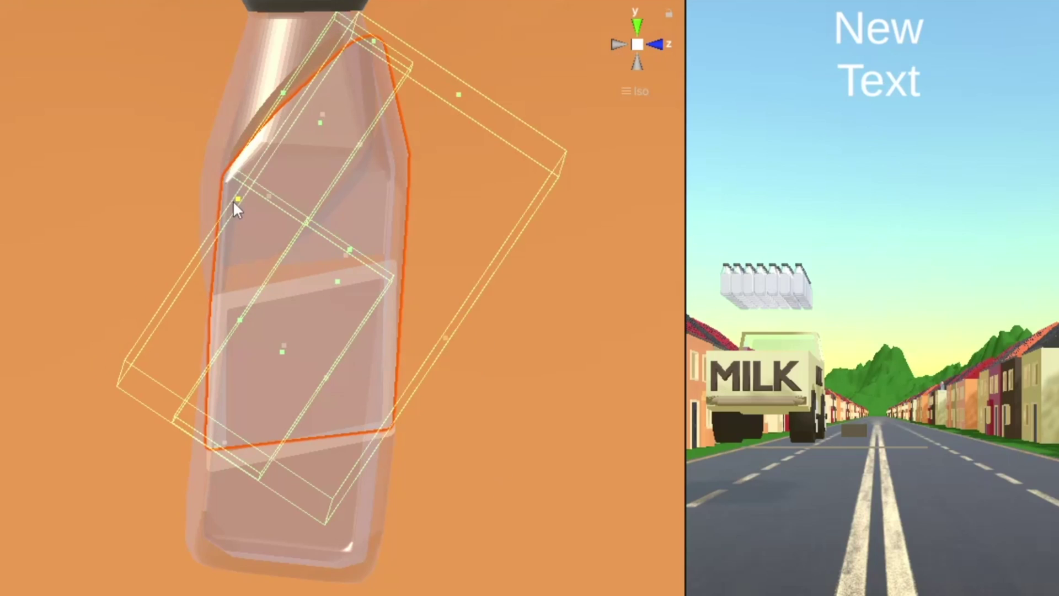
drag(226, 192, 270, 216)
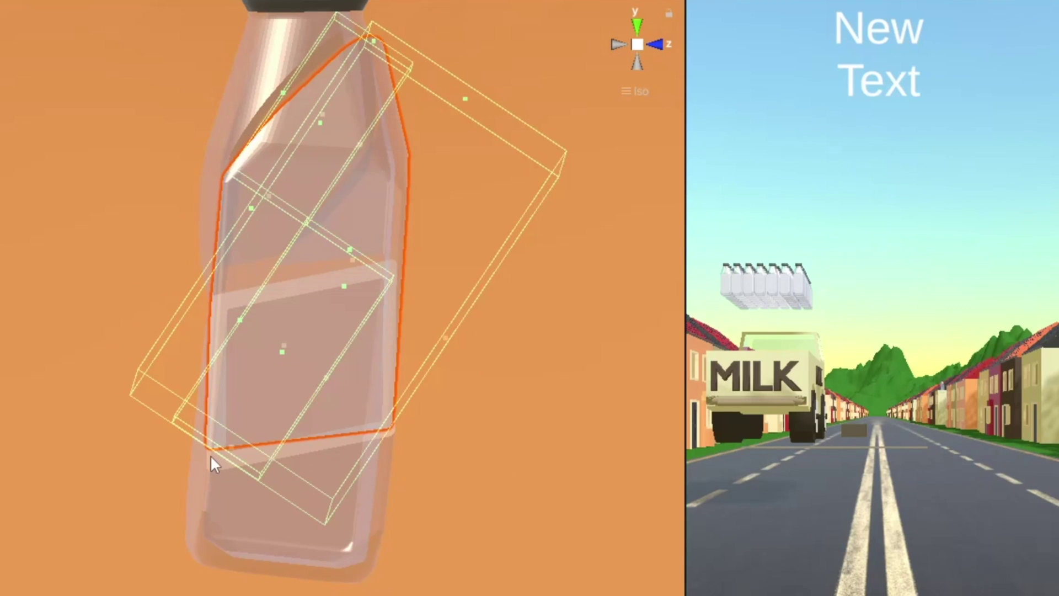
drag(230, 443, 415, 180)
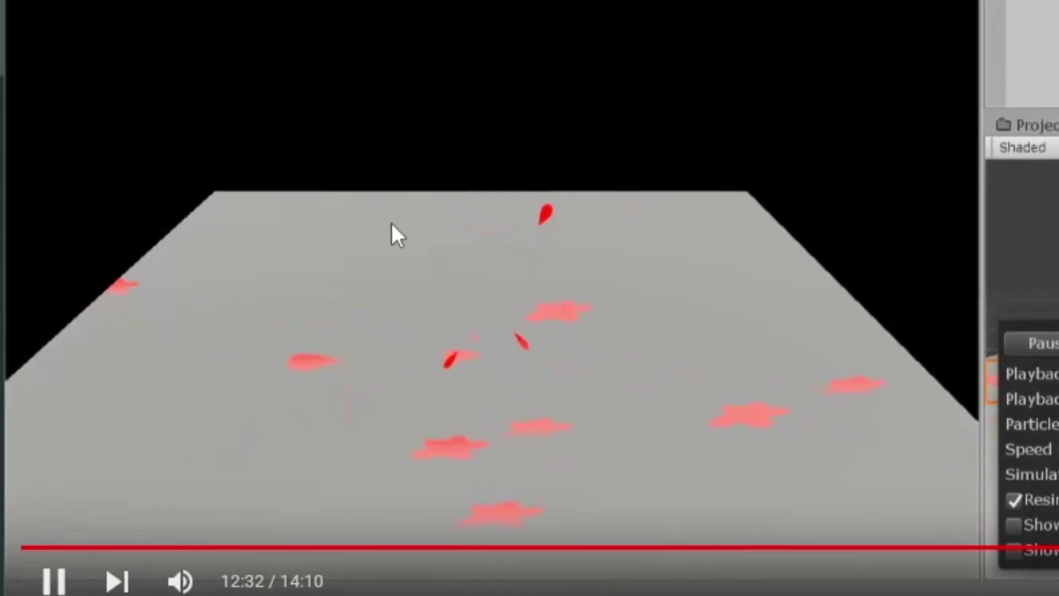
Pause the particle tutorial at 12:32 on the red droplet splash example
click(375, 208)
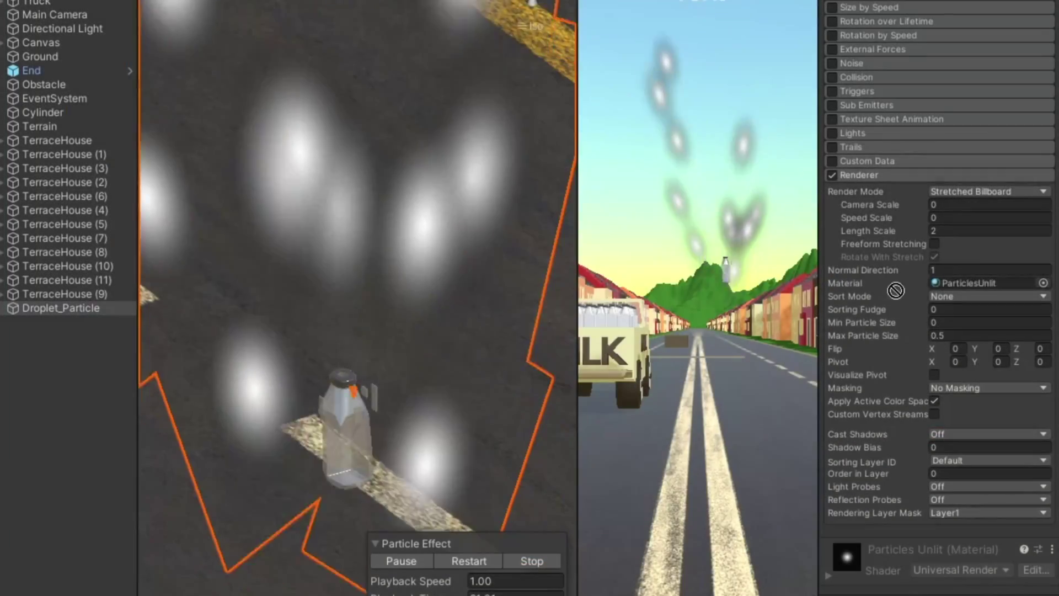
Give Droplet_Particle the Droplet_Mat material, Start Size 0.1 and a Sphere emitter shape
drag(994, 285, 994, 283)
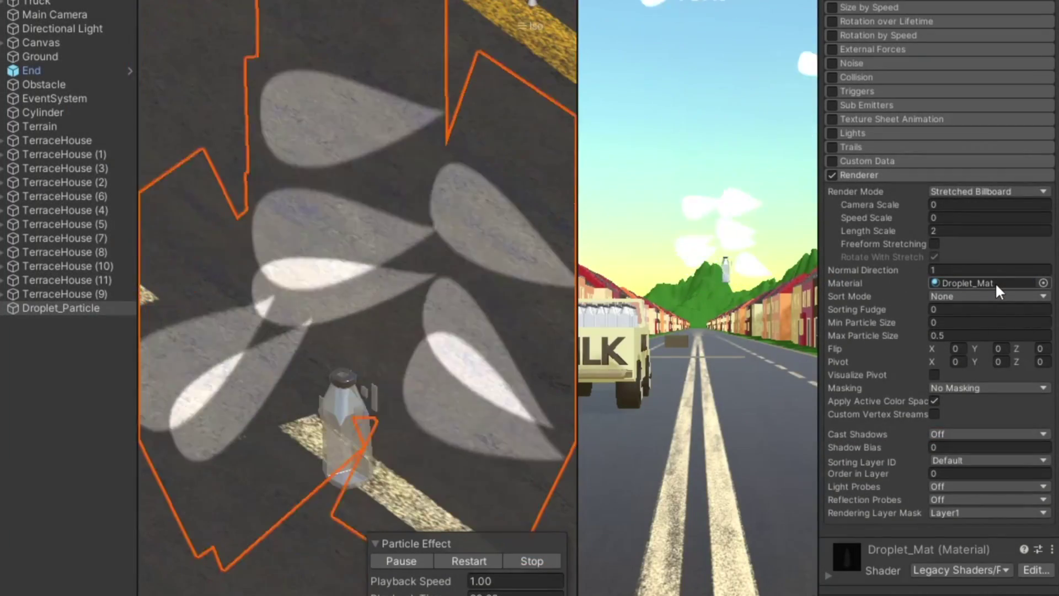
scroll(995, 281, down, 10)
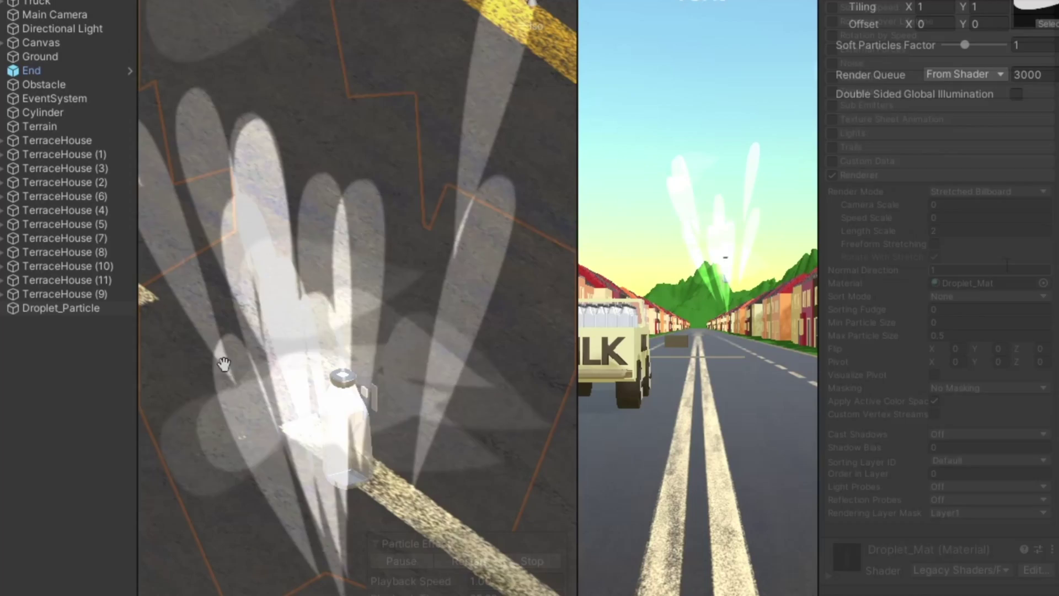
click(71, 308)
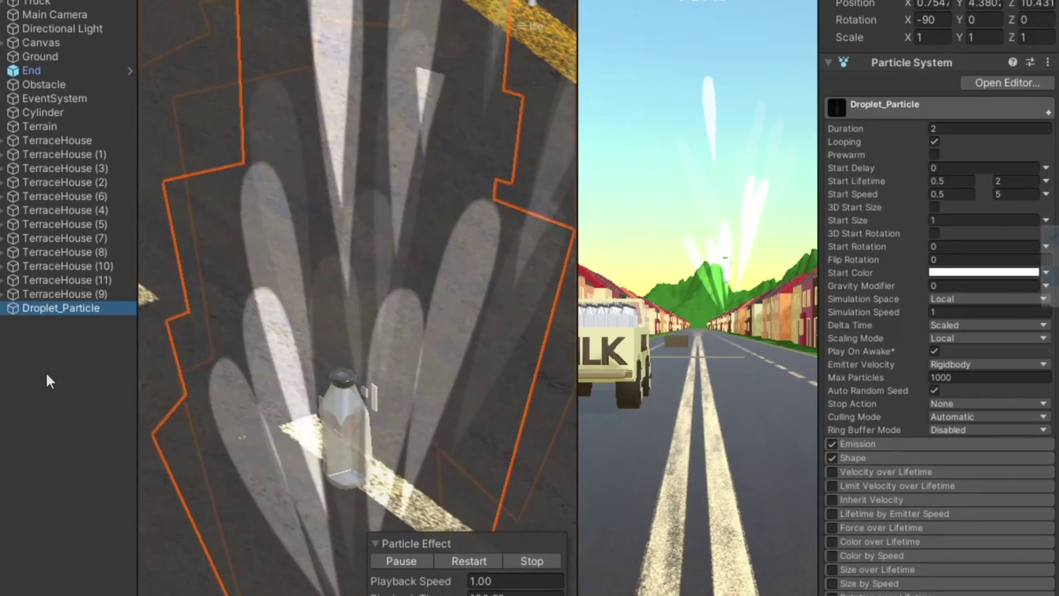
click(950, 220)
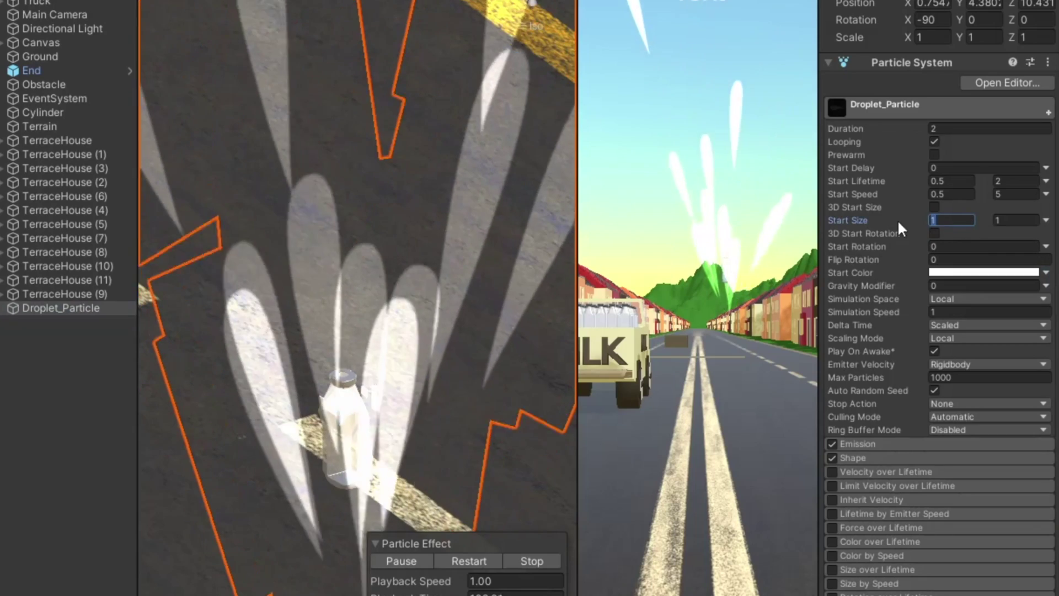
text(0.1)
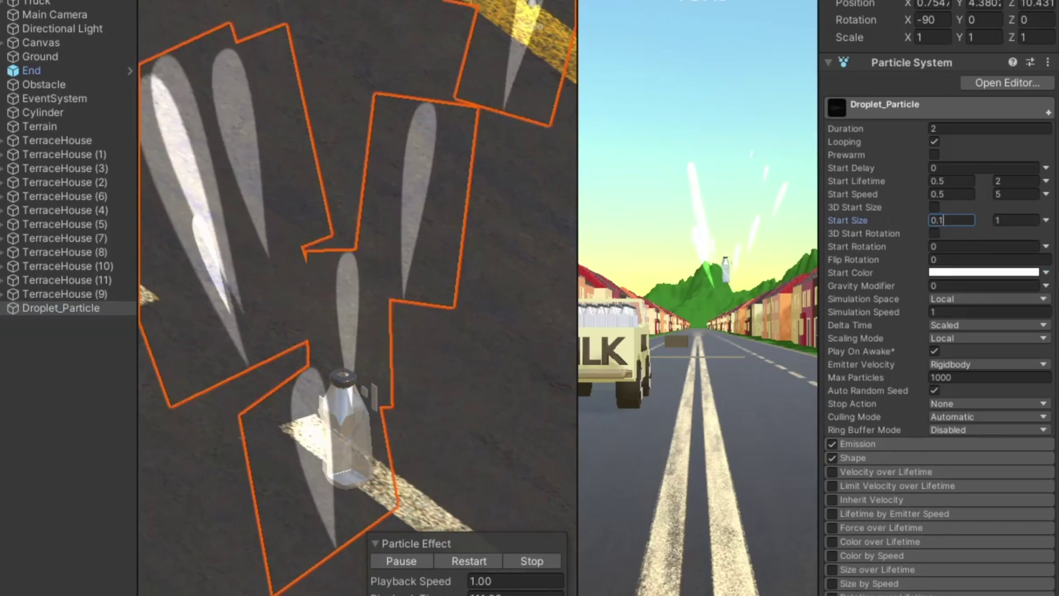
click(1030, 496)
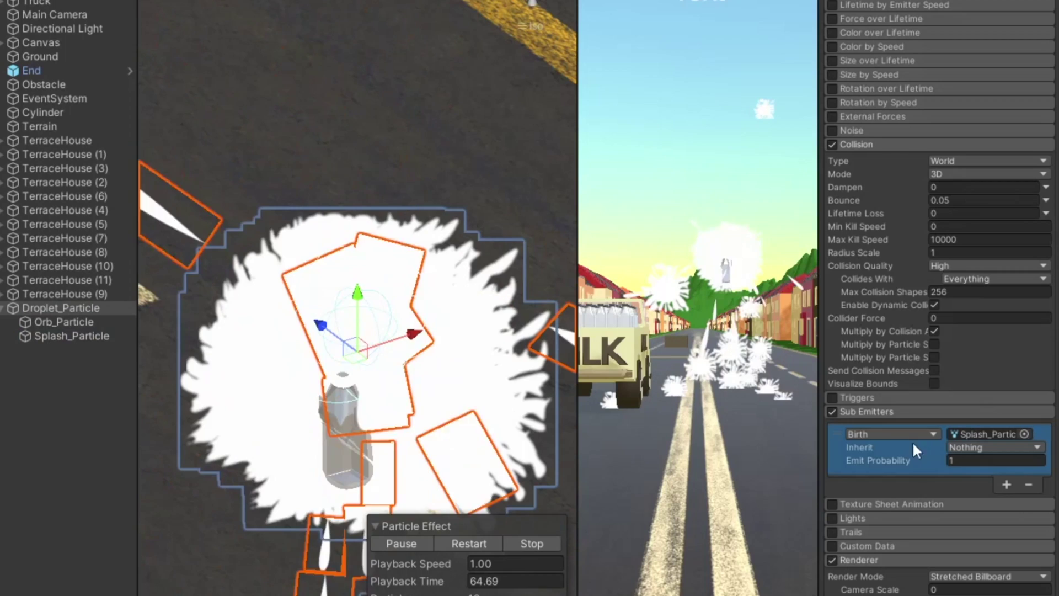
Change the Splash_Particle sub emitter trigger from Birth to Death and restart the preview
click(885, 434)
click(893, 490)
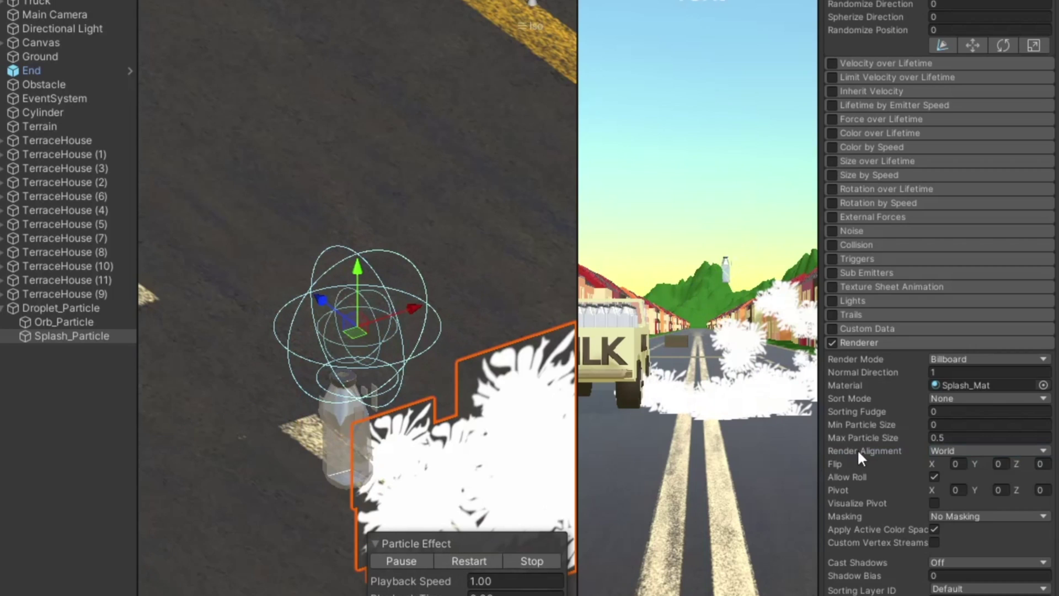
click(484, 566)
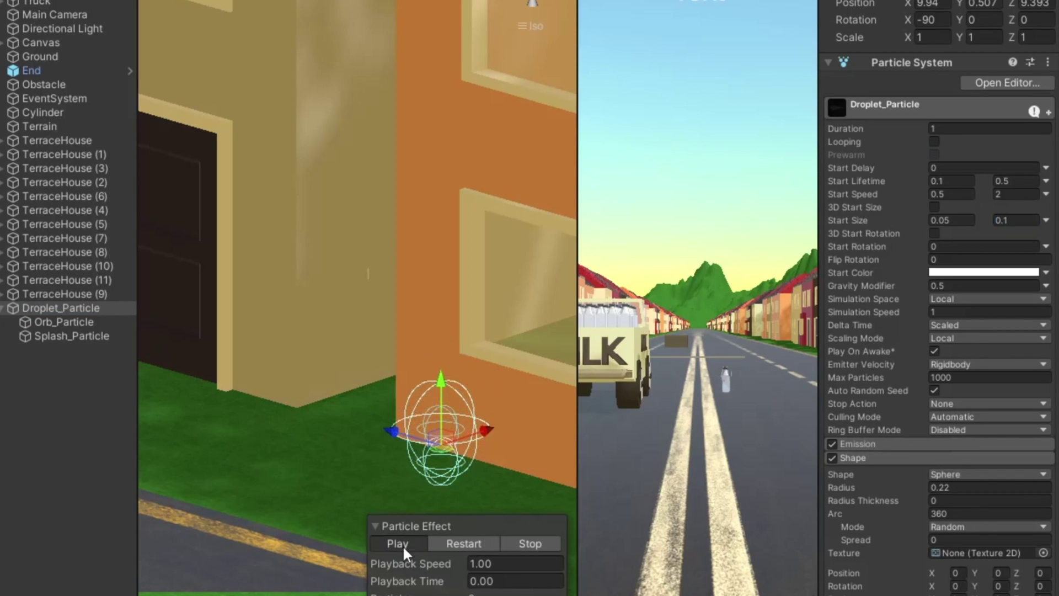
Play the Droplet_Particle effect and orbit the Scene view to watch the milk splashes
click(399, 544)
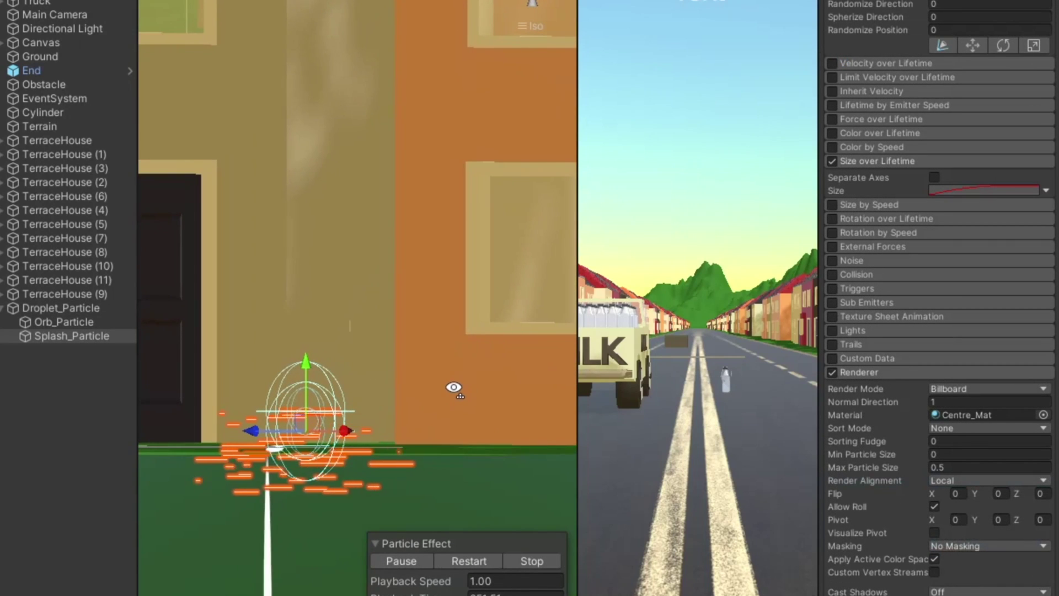
alt+drag(457, 386, 464, 480)
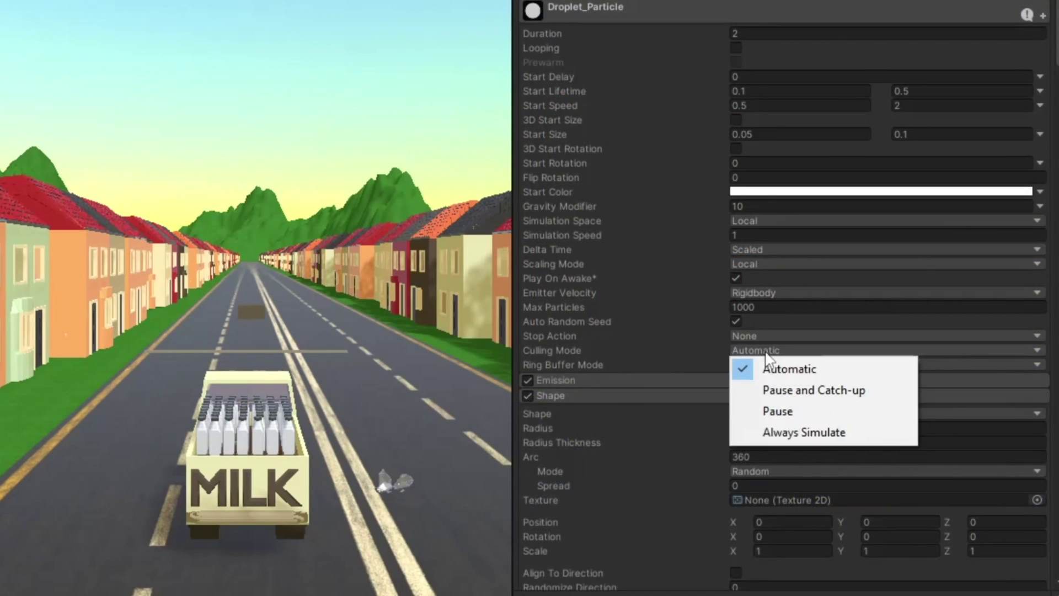
Review the droplet culling and collision layer options and set collision Dampen to 1
click(803, 366)
scroll(687, 552, down, 8)
scroll(687, 552, down, 6)
click(846, 481)
key(Escape)
click(827, 381)
text(1)
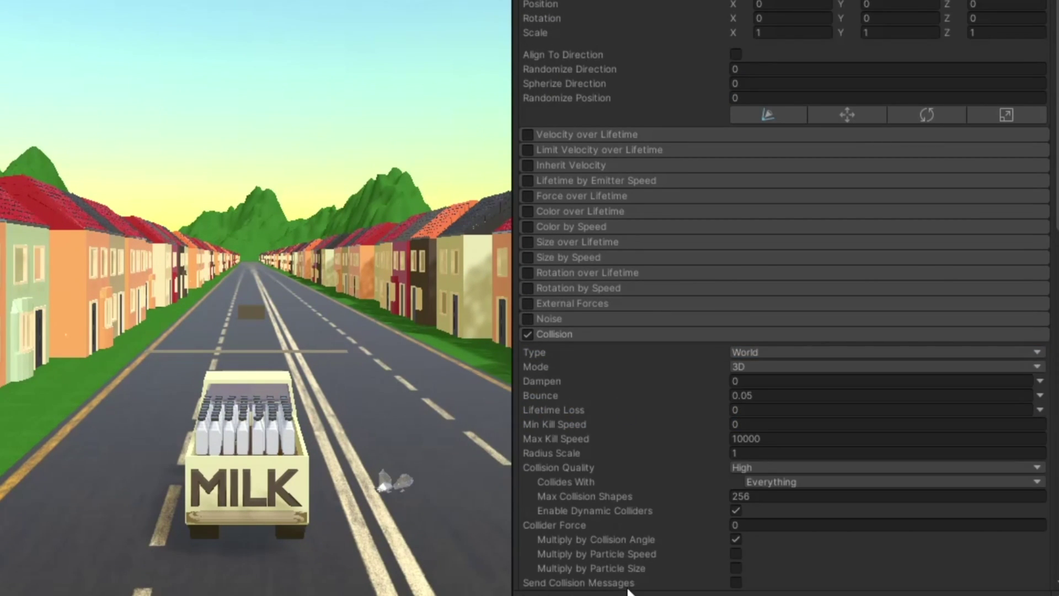
Go to the commented droplet Instantiate line in the BottleCollision script
scroll(623, 436, down, 8)
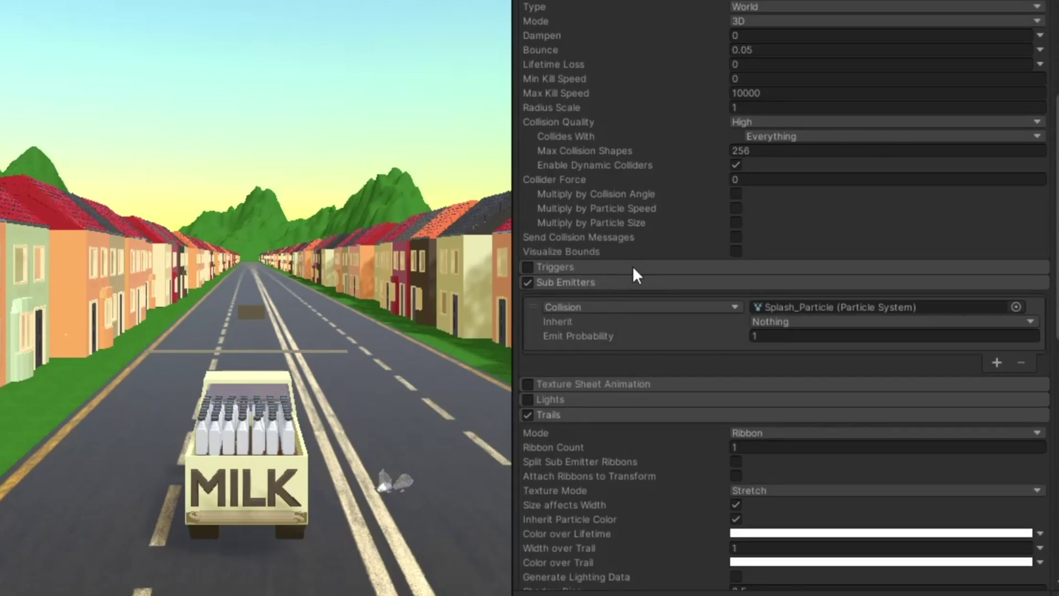
scroll(633, 272, down, 4)
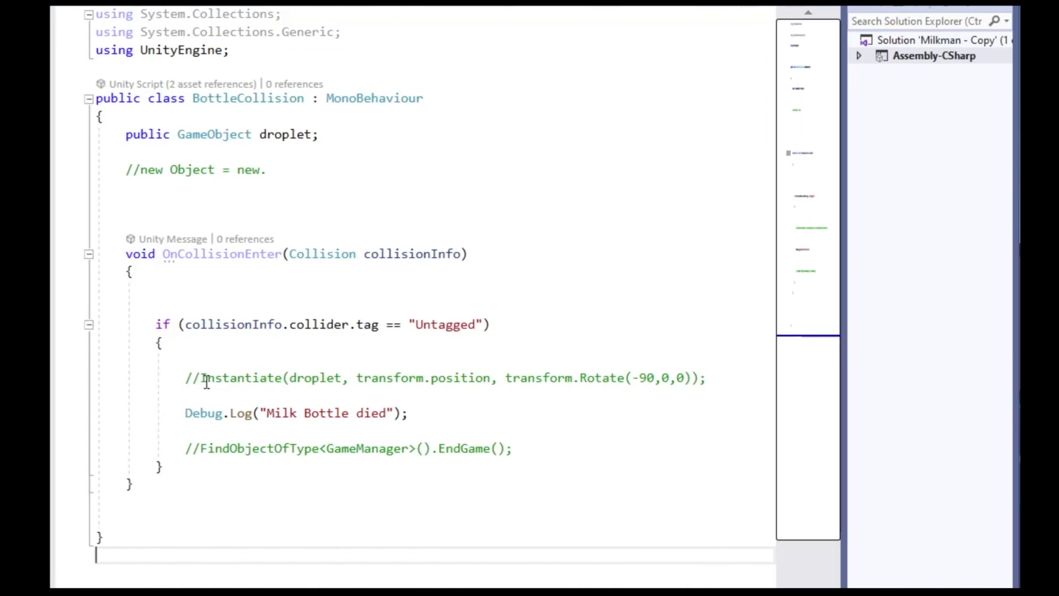
click(202, 378)
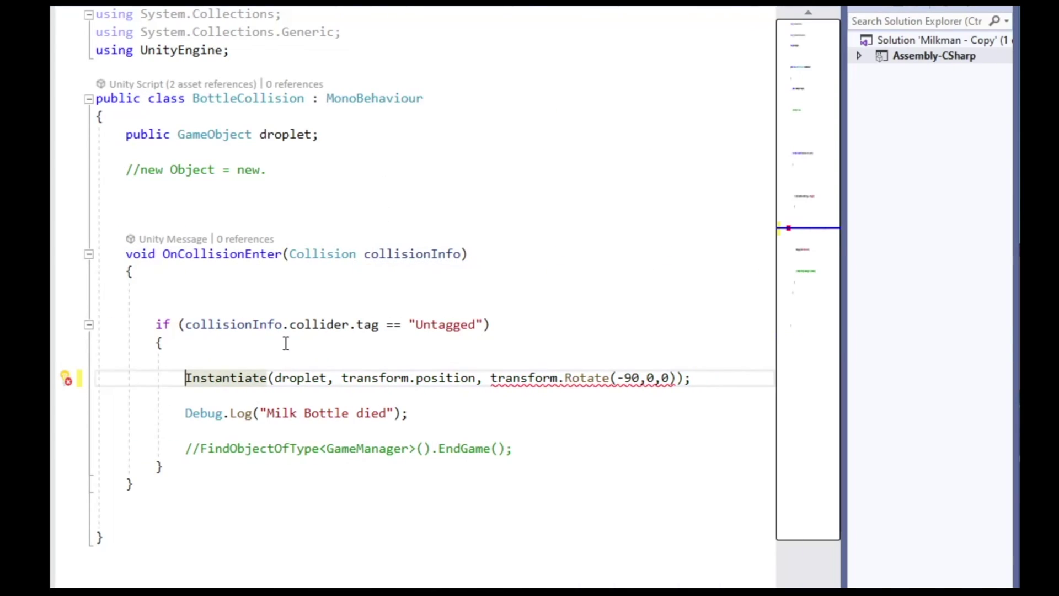
Check the CS1503 error on Rotate(-90,0,0) and start retyping its arguments
mouse_move(643, 384)
click(670, 376)
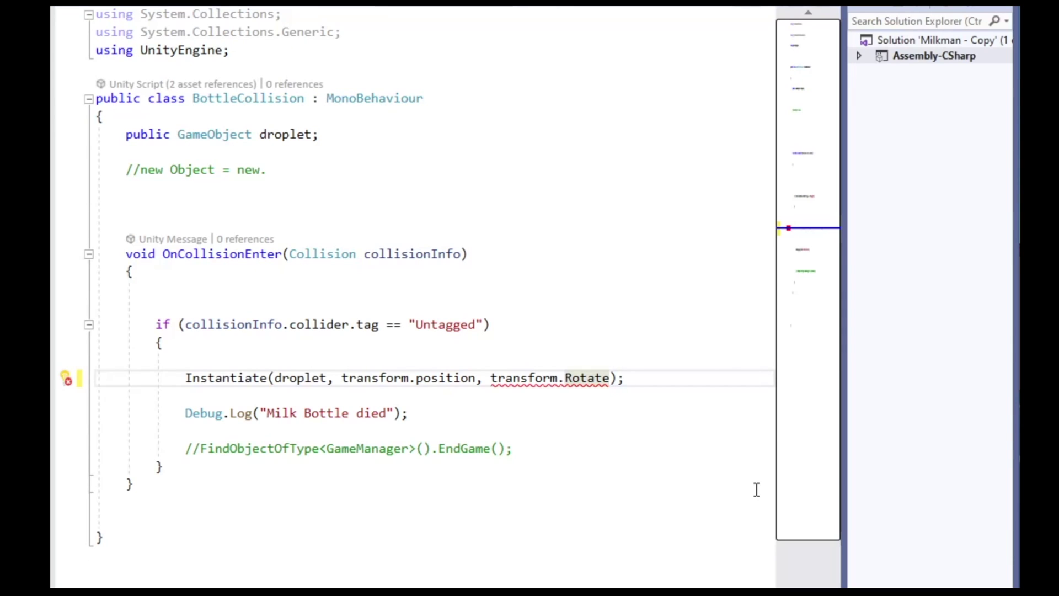
text(()
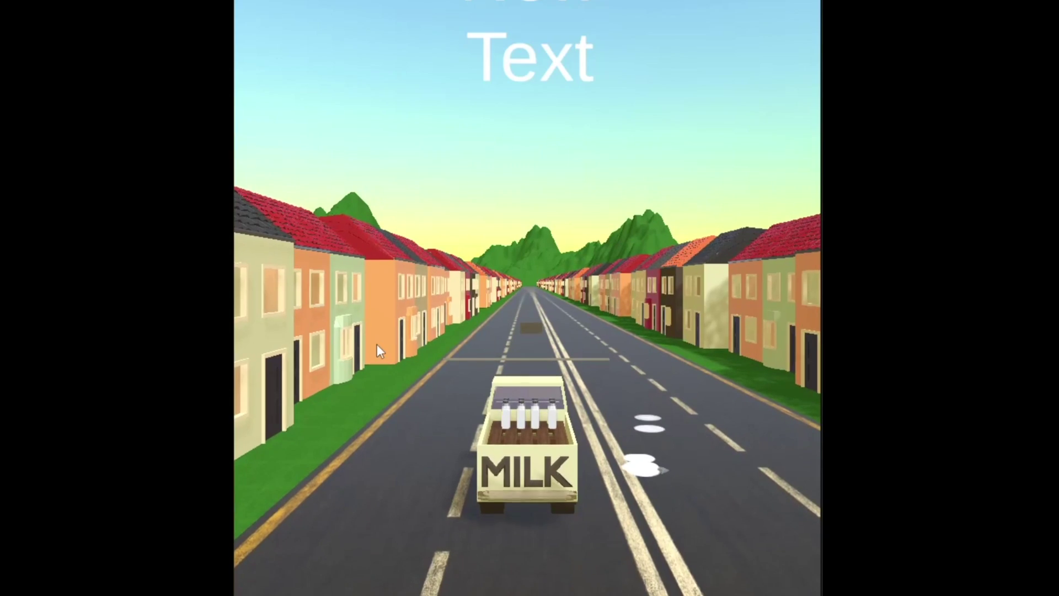
Swerve the milk truck left and right with the arrow keys until bottles spill onto the road
key(Left)
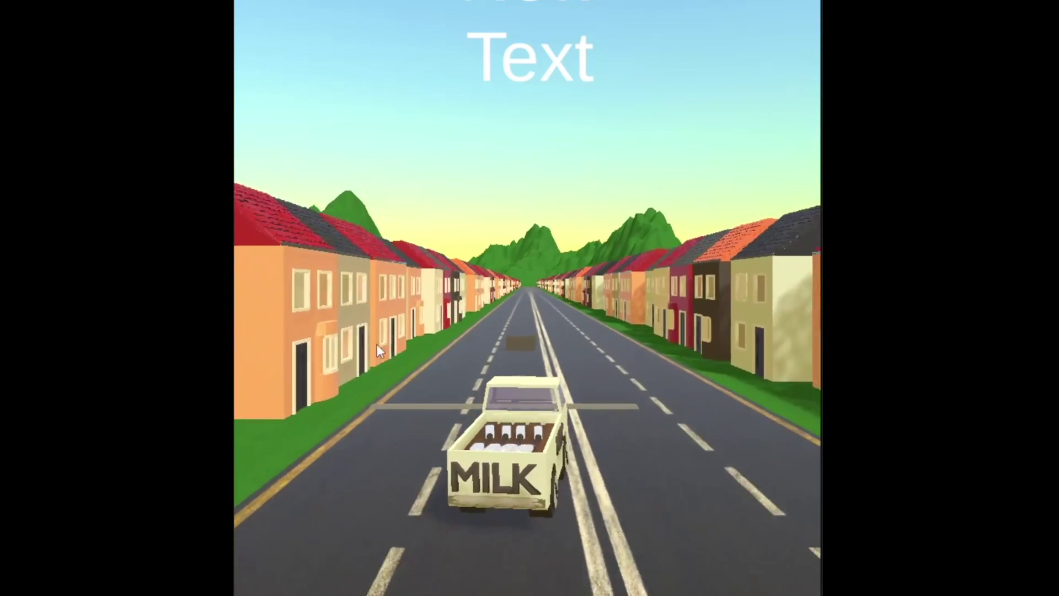
key(Right)
key(Left)
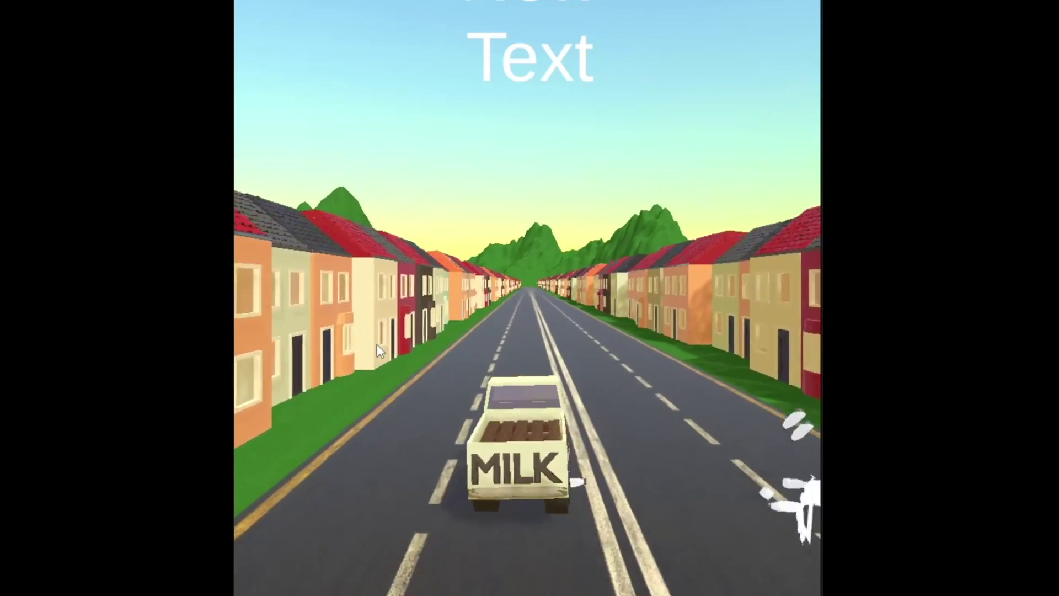
key(Right)
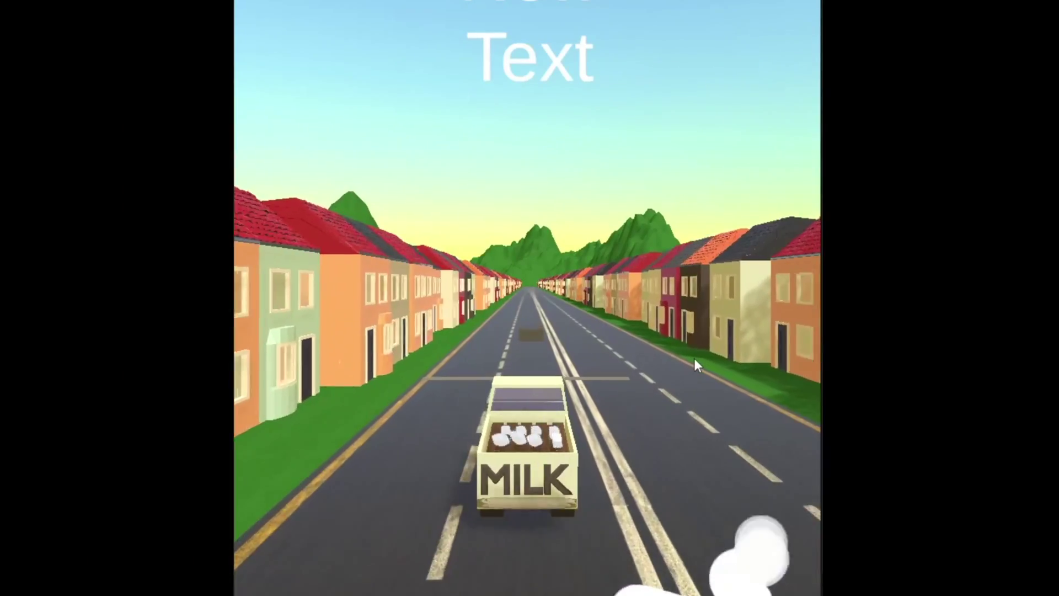
key(Left)
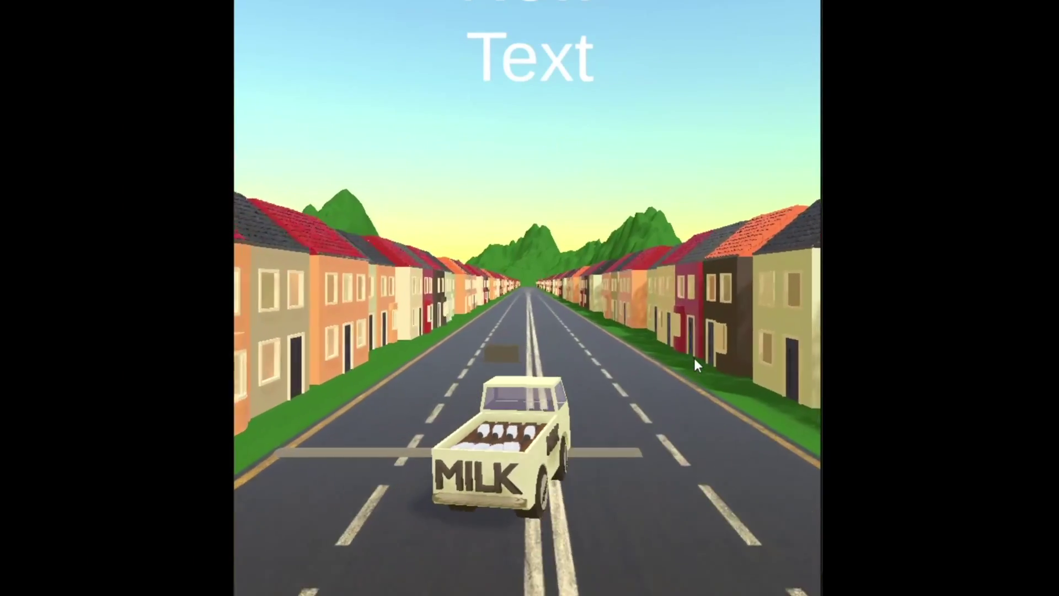
key(Right)
key(Left)
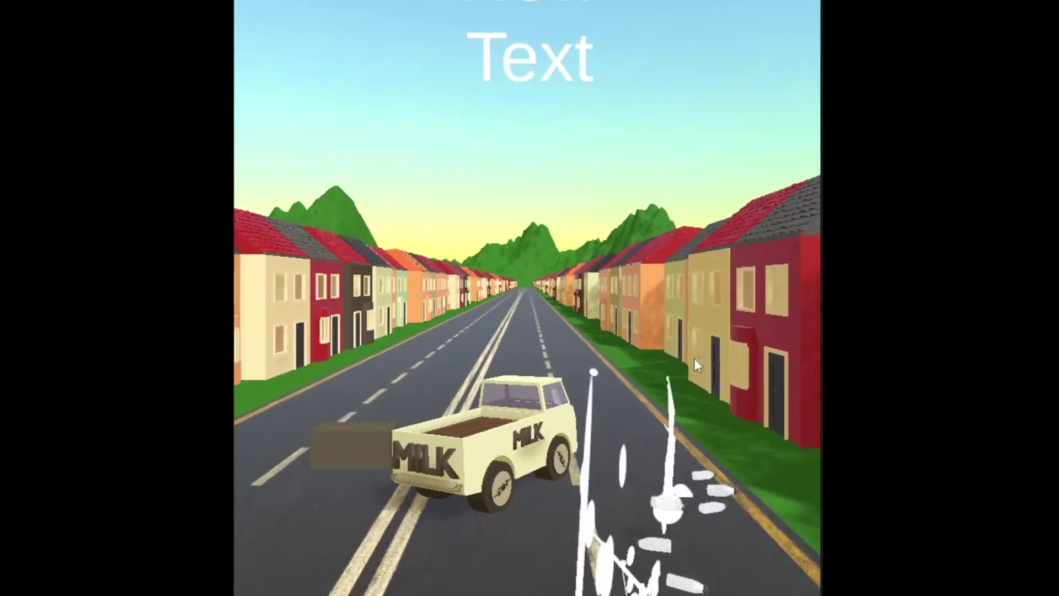
key(Right)
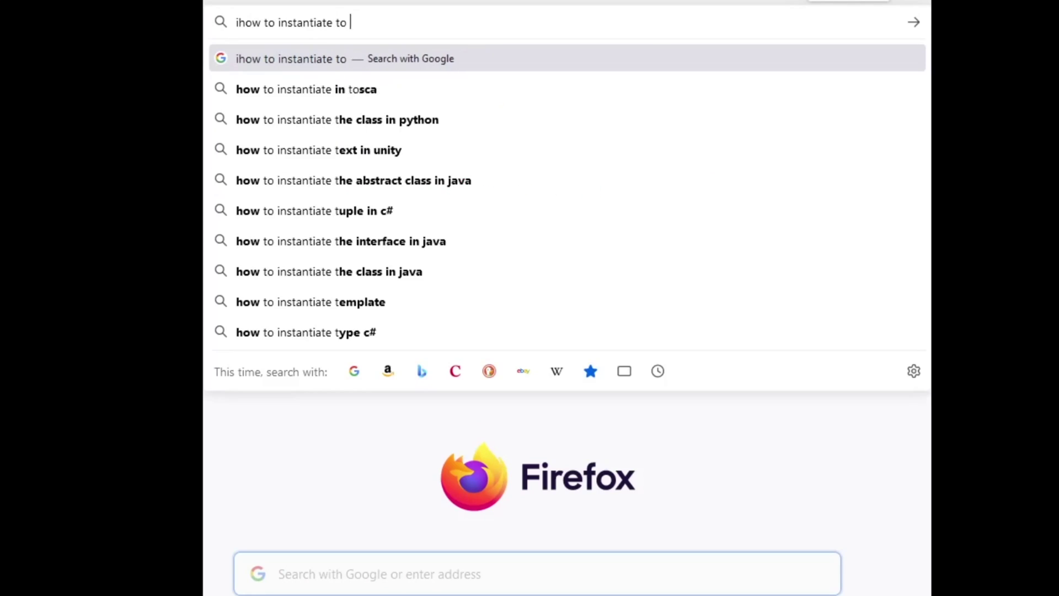
Finish the BottleCollision script so it calls Destroy(gameObject) after instantiating brokenBottle
text(face the)
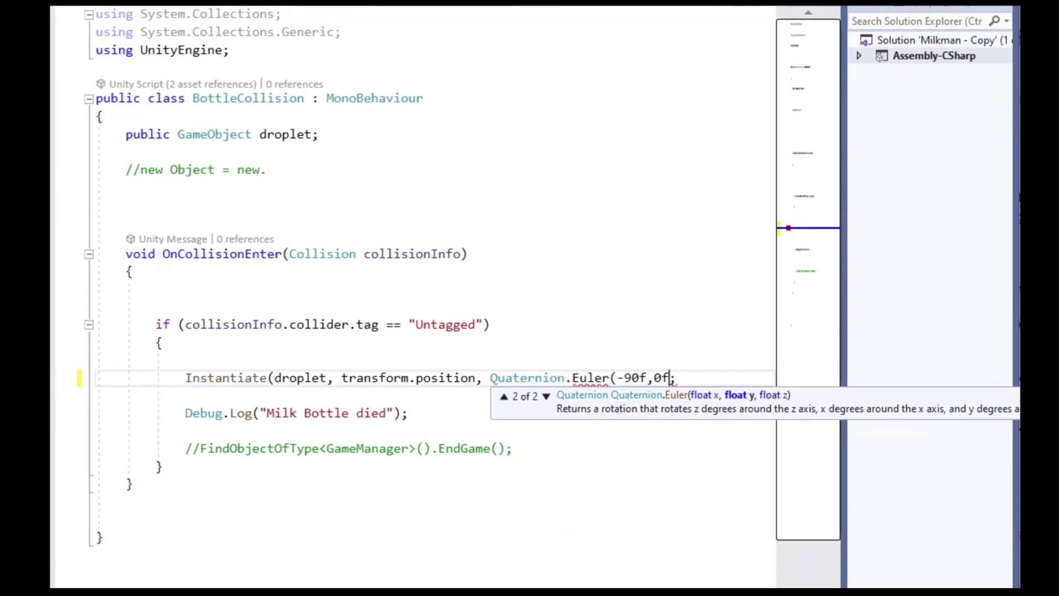
text(f)
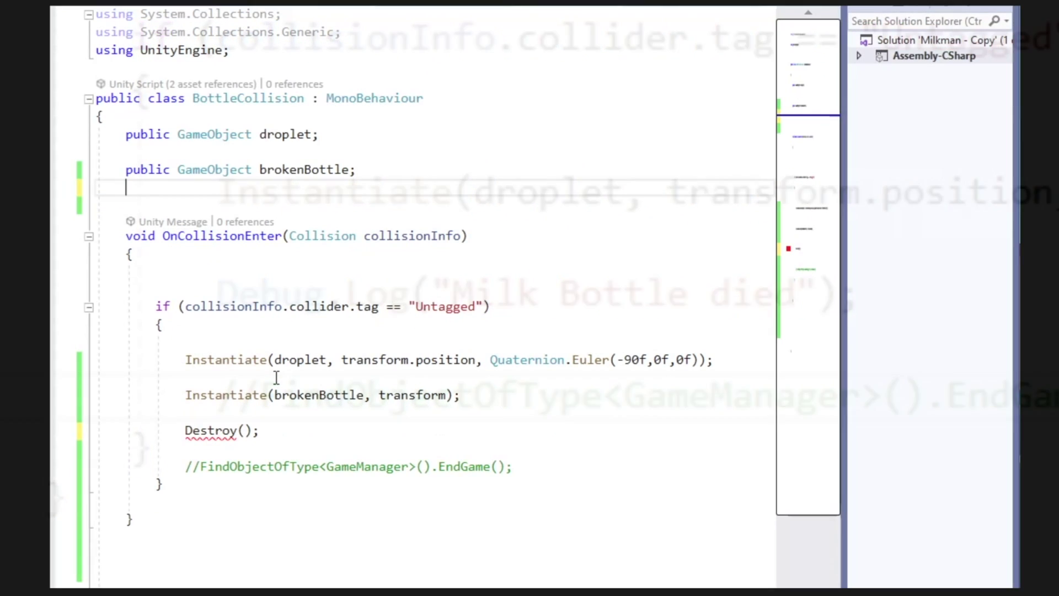
click(244, 430)
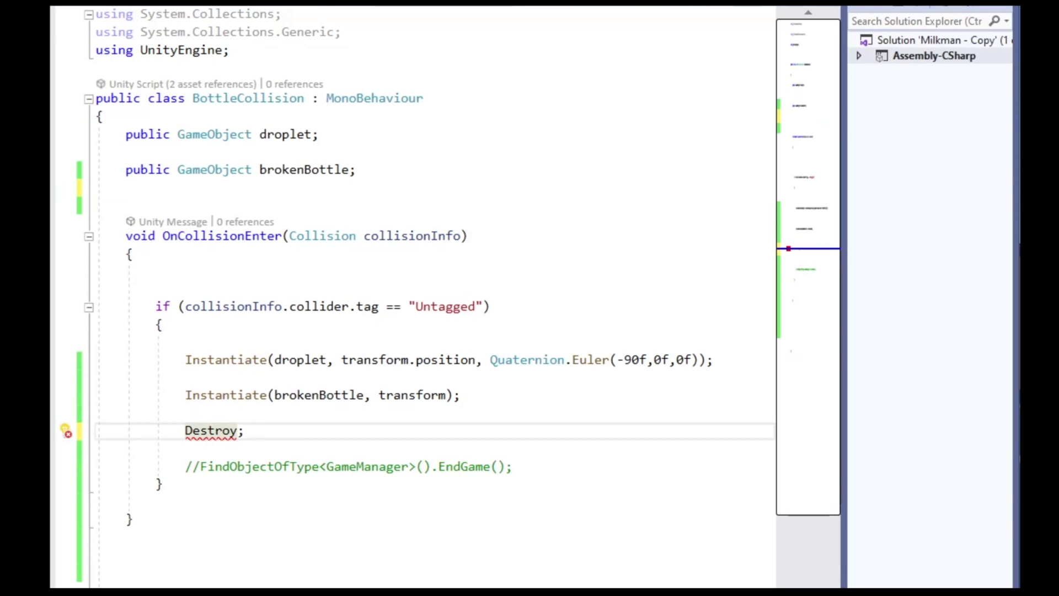
text(()
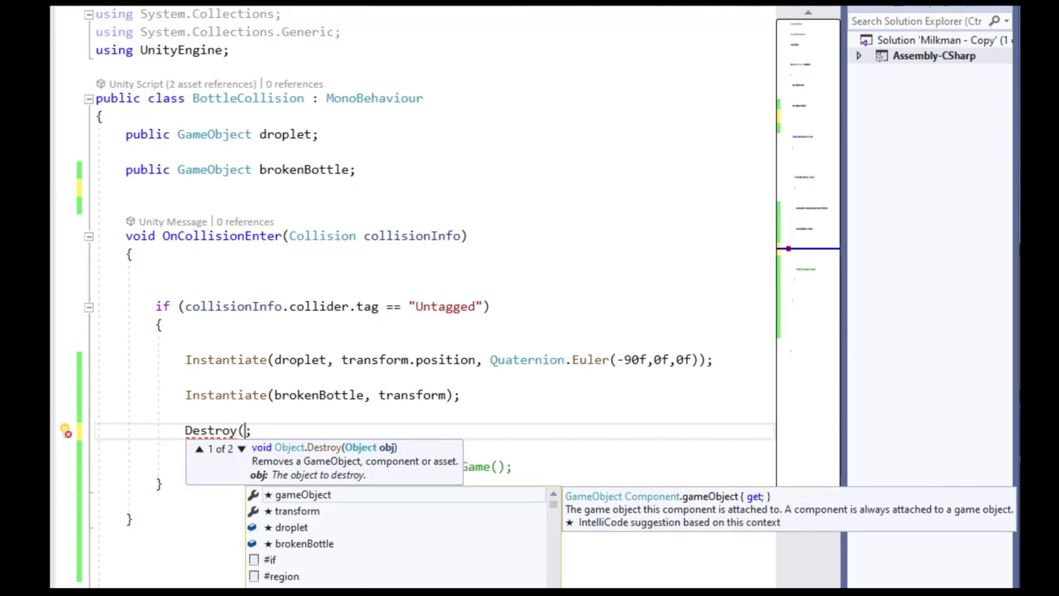
double_click(358, 493)
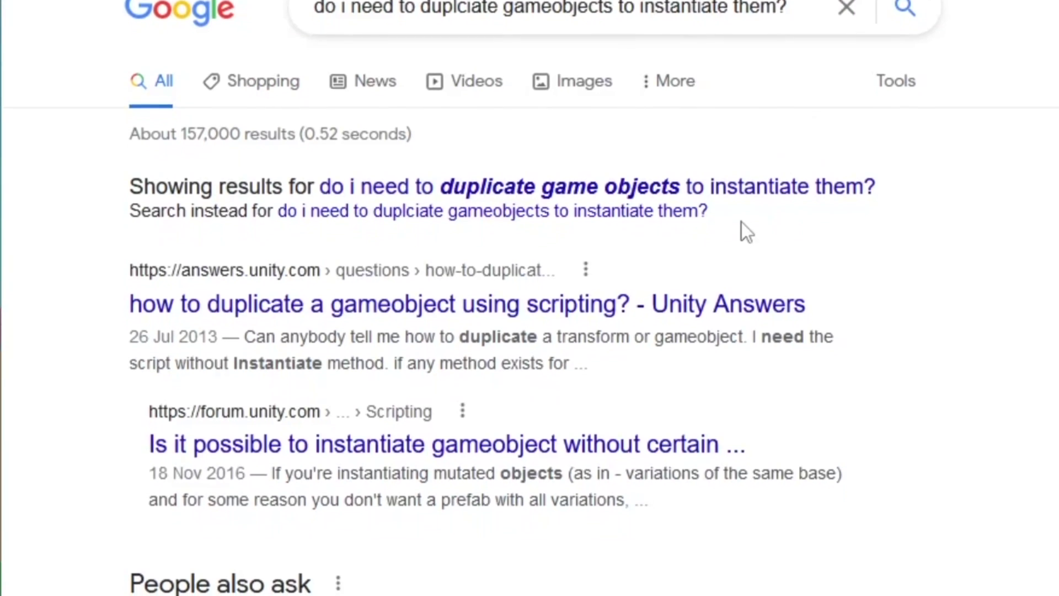
Scroll through the Unity Answers and forum results on duplicating game objects before instantiating
scroll(494, 152, down, 3)
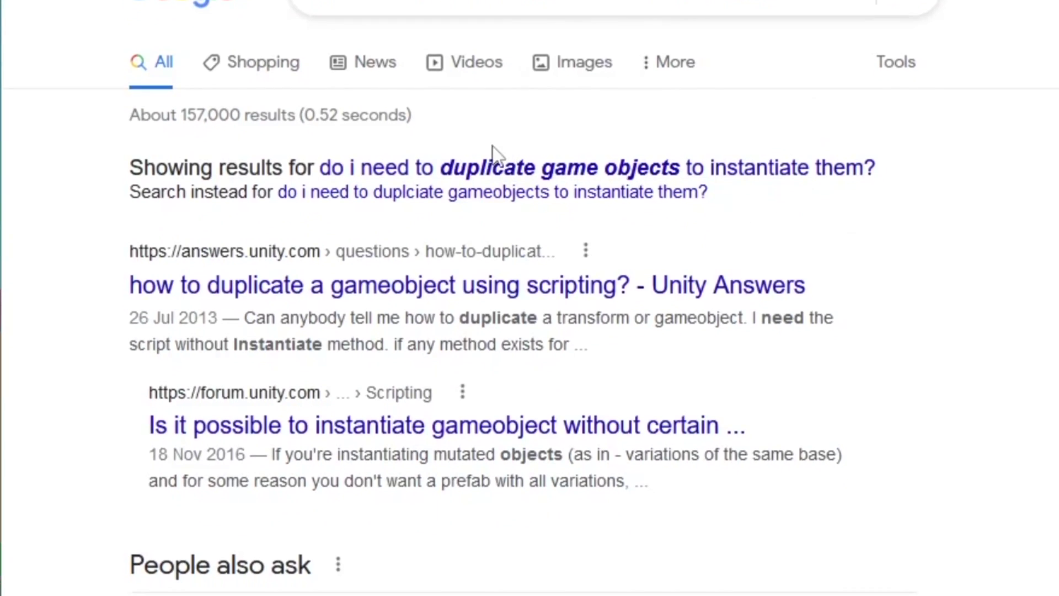